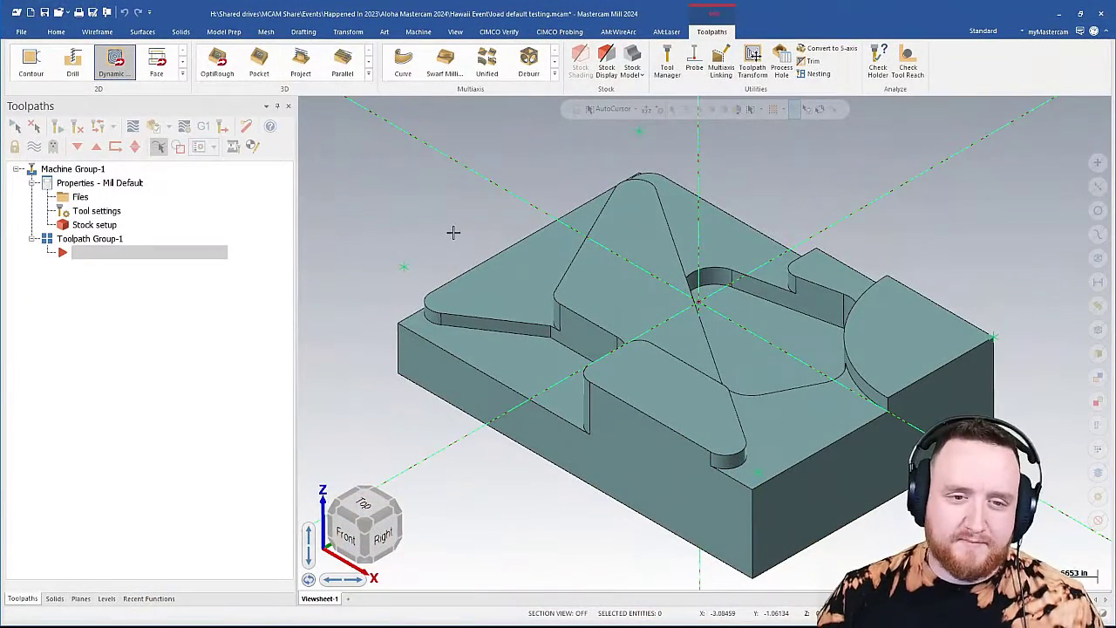
Start a 2D Dynamic Mill toolpath and chain the triangular pocket floor face
click(114, 61)
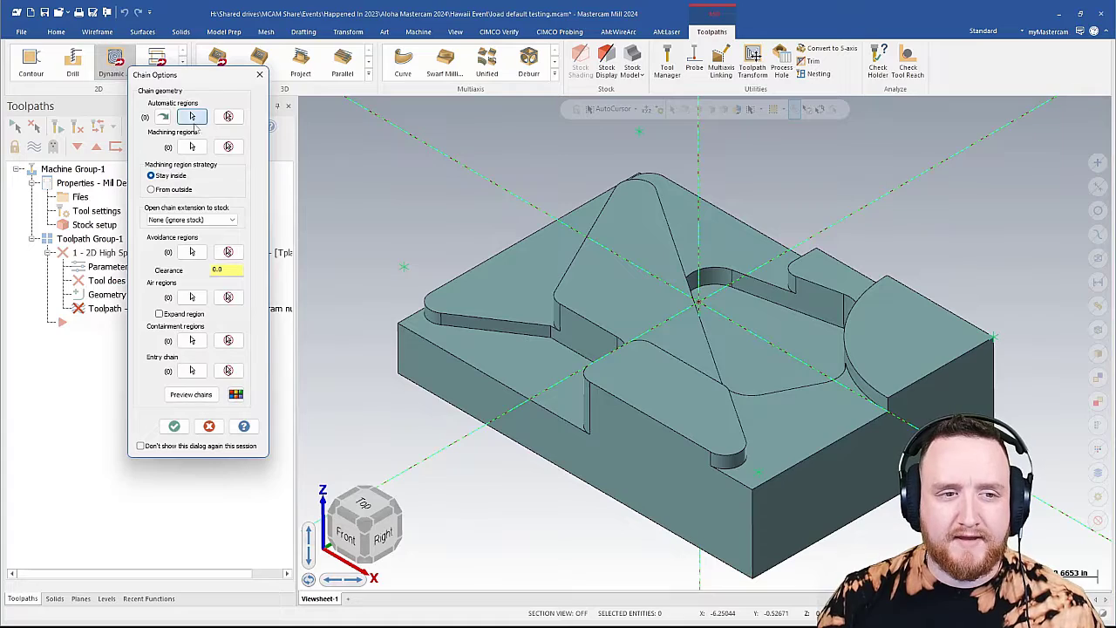
click(189, 114)
click(764, 345)
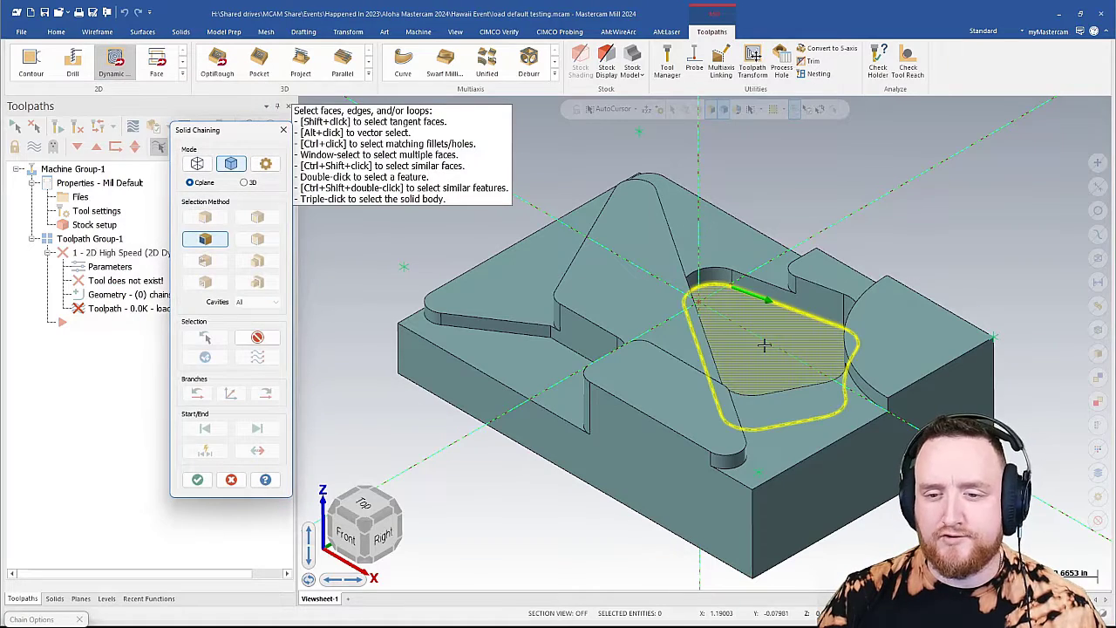
click(198, 479)
click(173, 425)
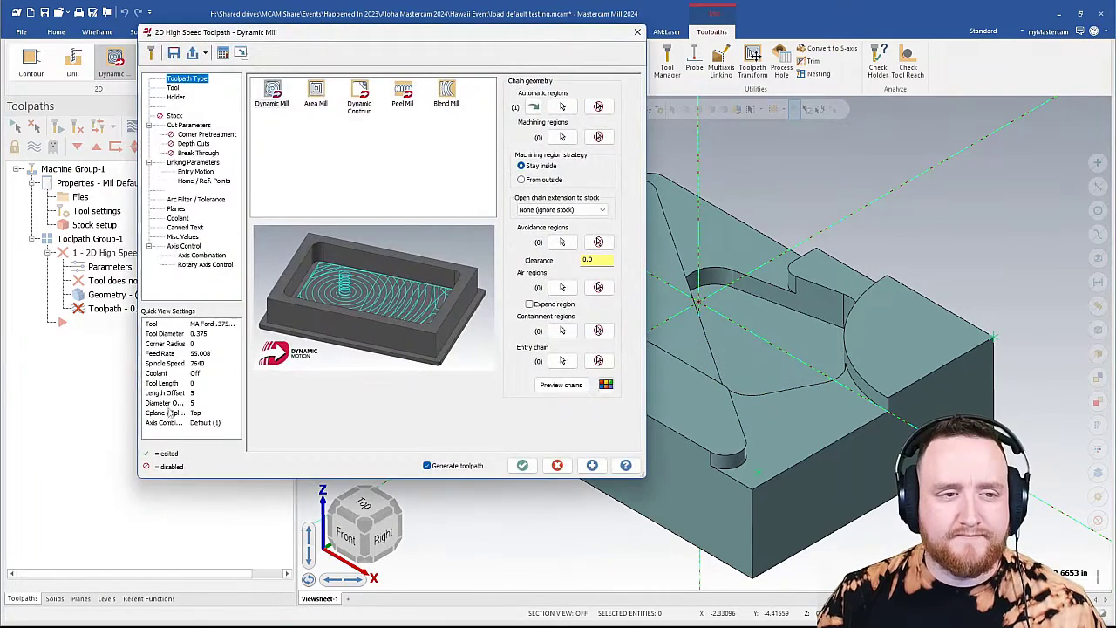
Use the MA Ford .375 Tuffcut endmill with 45% stepover, 0.02 wall and 0.00 floor stock
click(174, 89)
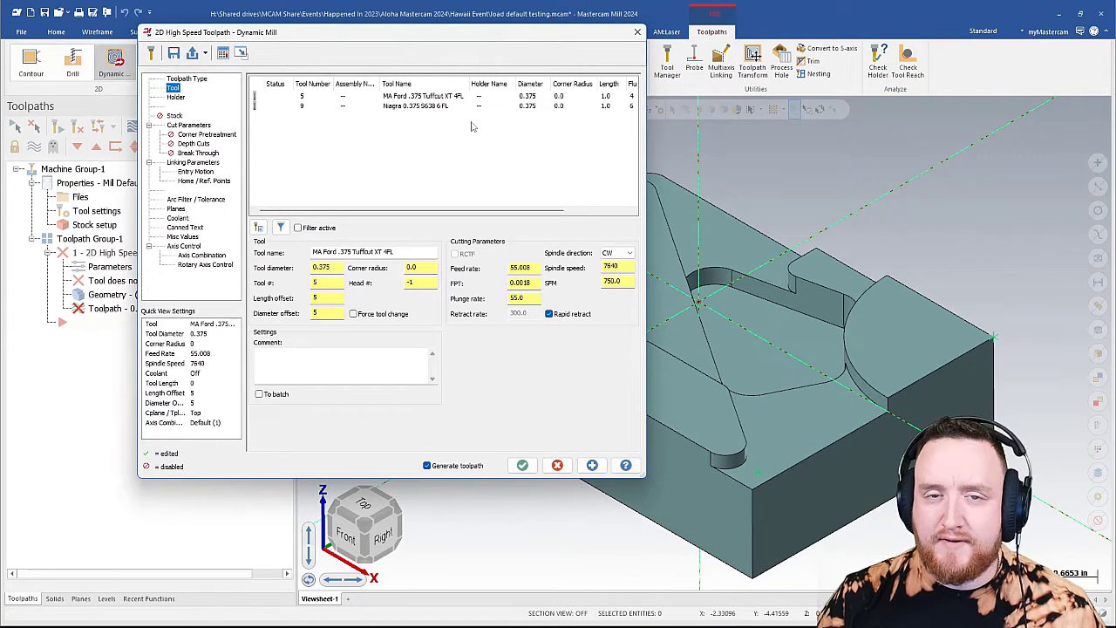
click(426, 97)
click(193, 125)
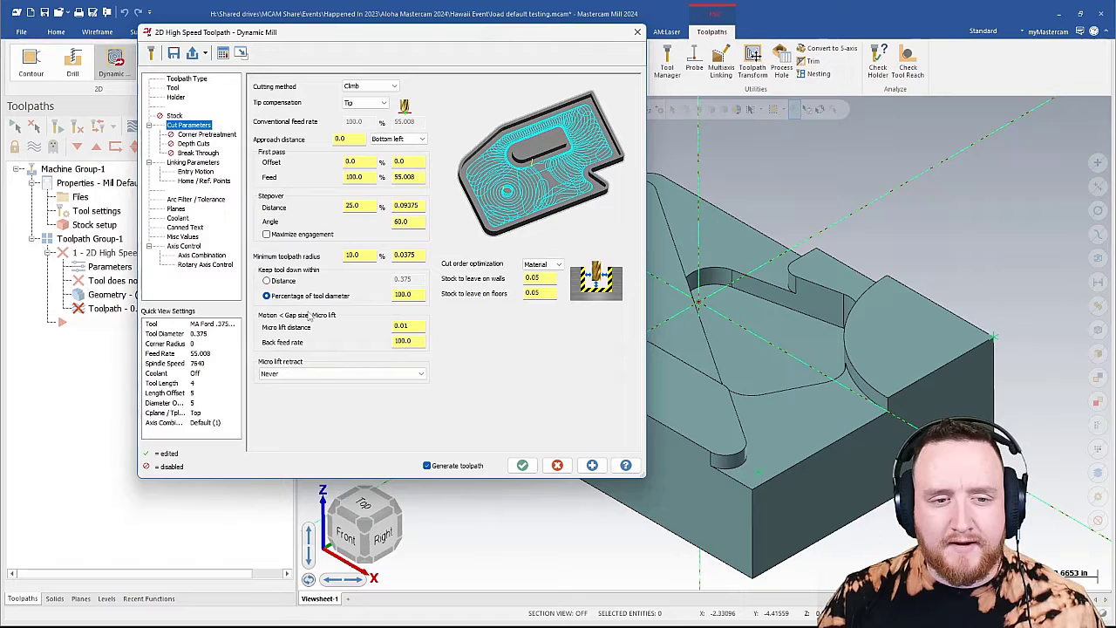
click(353, 205)
text(45)
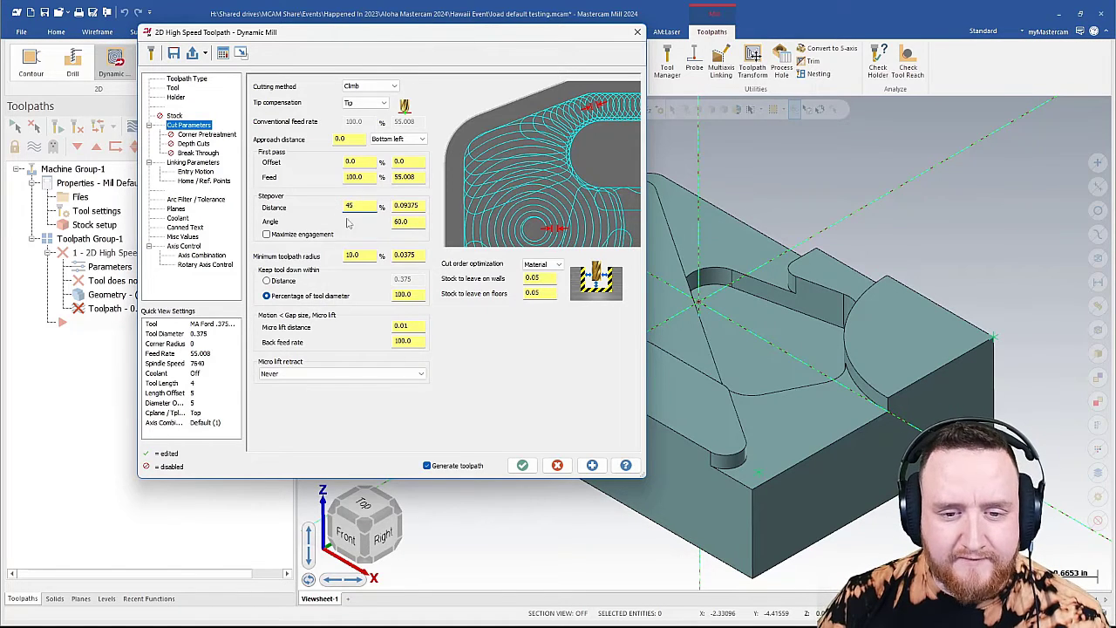
click(553, 278)
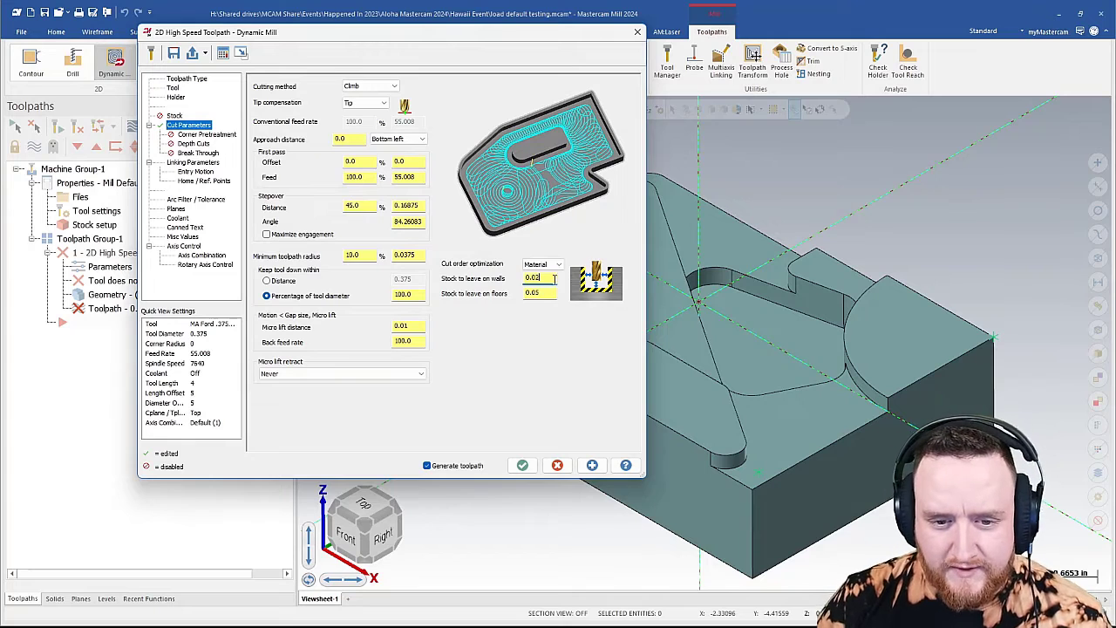
click(539, 293)
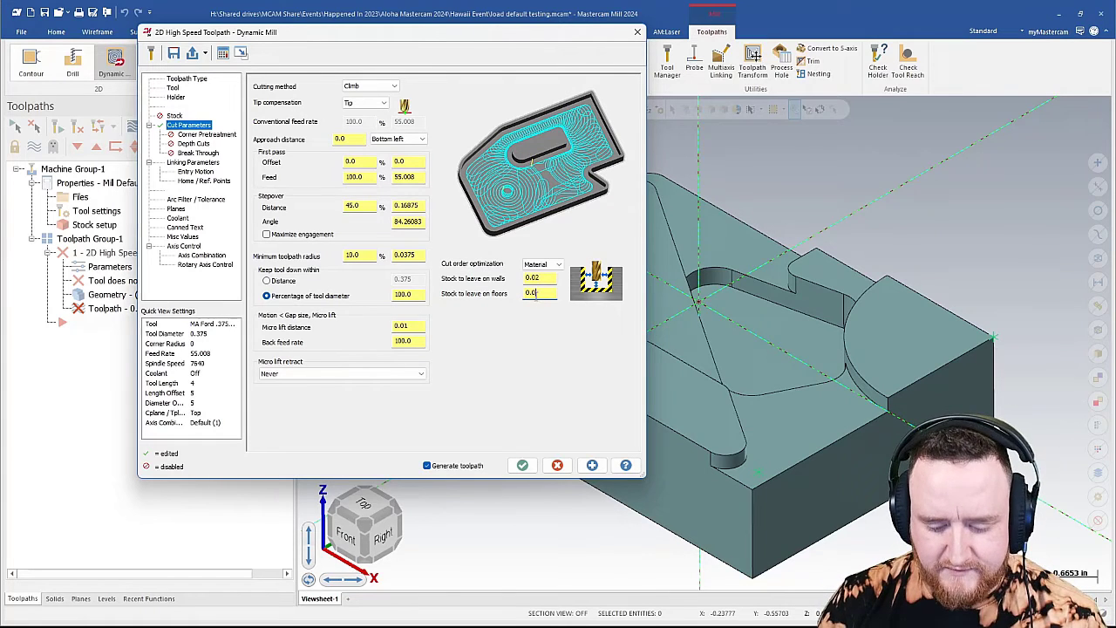
text(0)
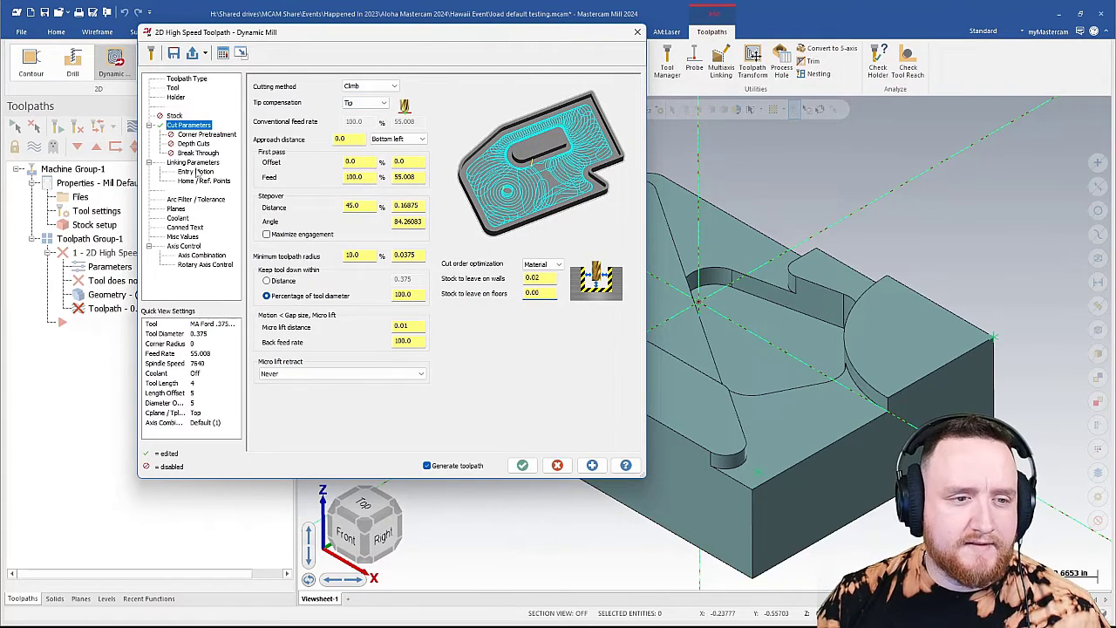
Set cut tolerance to 50% and total tolerance to 0.005, then generate the pocket toolpath
click(197, 201)
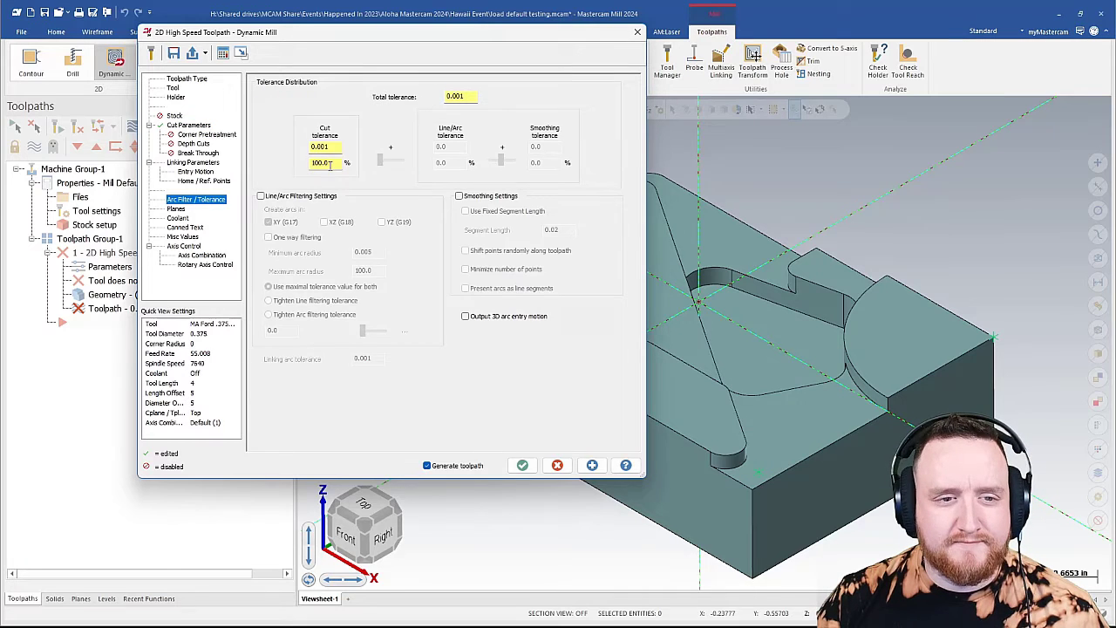
text(95)
key(Tab)
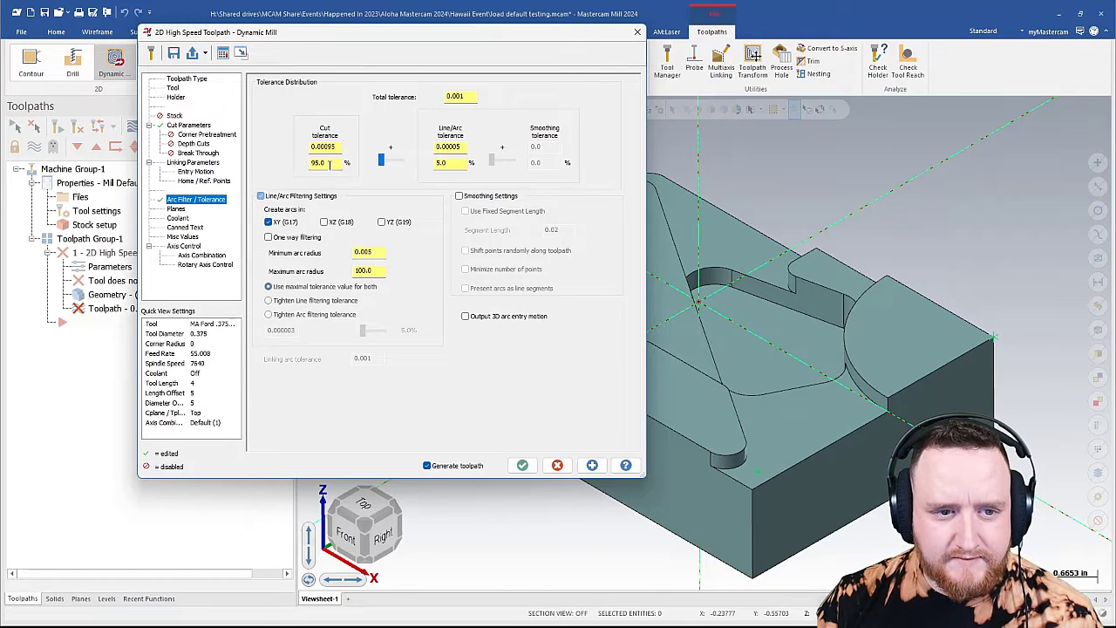
double_click(328, 163)
text(50)
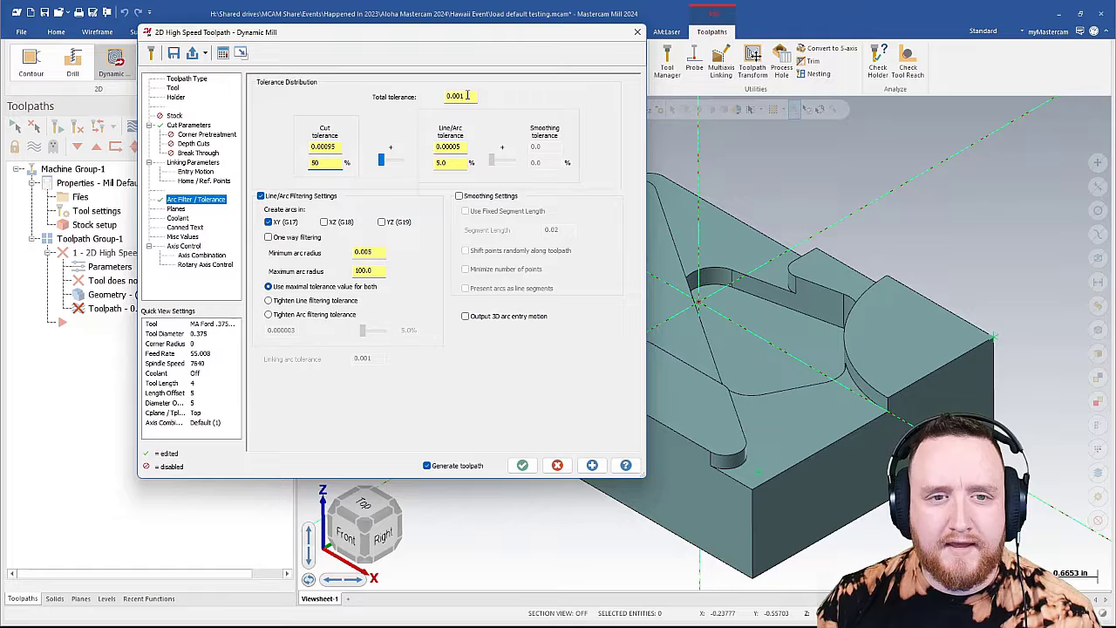
click(462, 96)
key(BackSpace)
text(5)
key(Tab)
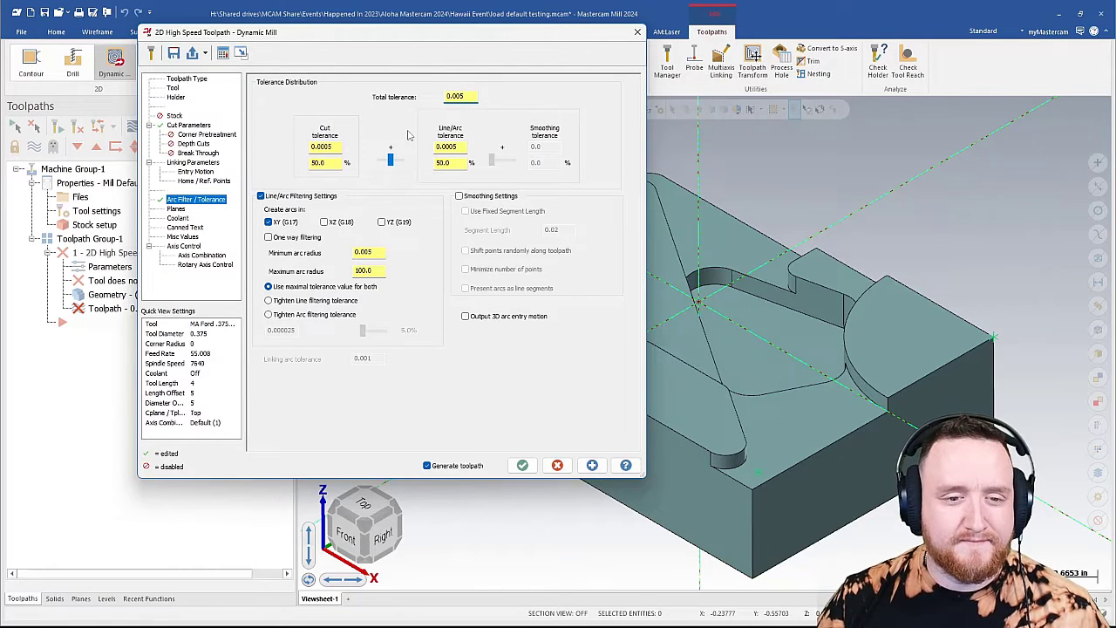
click(522, 465)
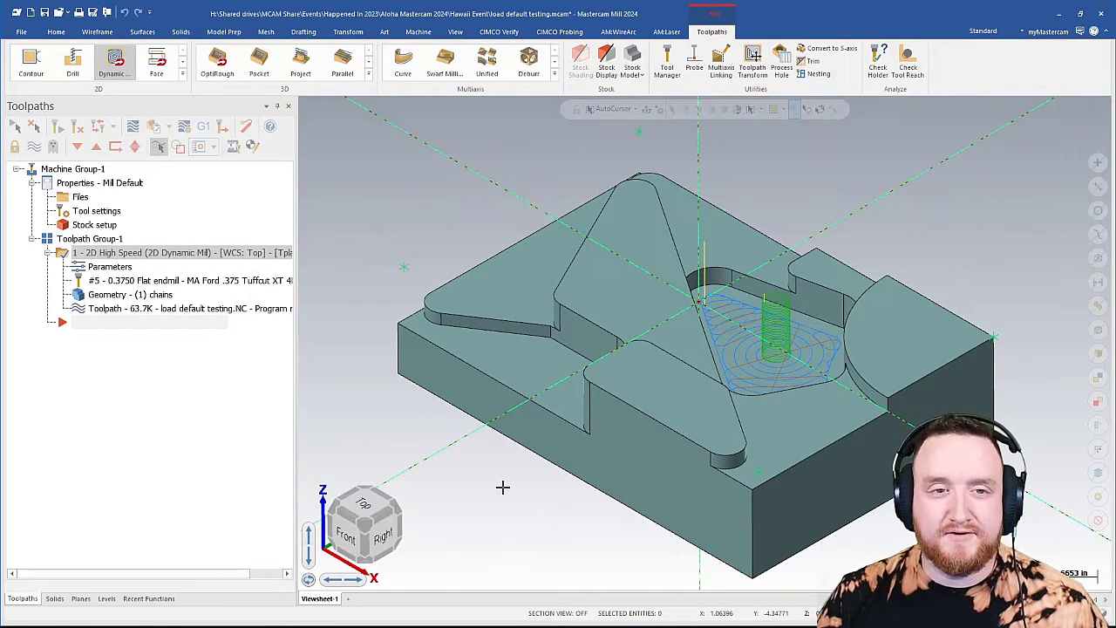
Reopen the Dynamic Mill parameters and start saving them to the MILL_INCH operation library
click(131, 267)
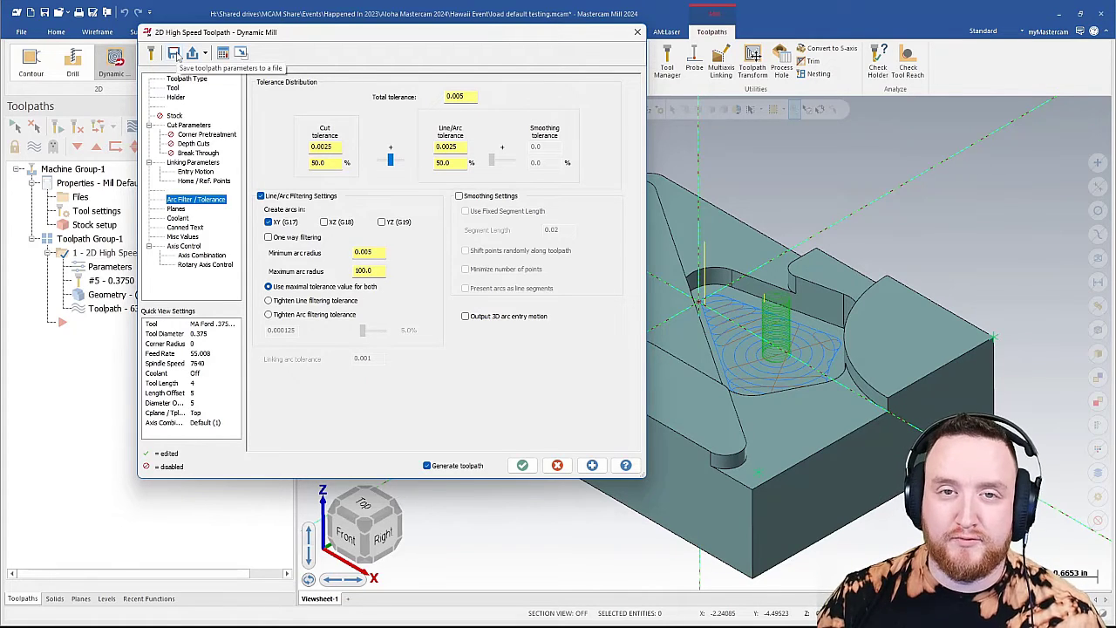
click(174, 54)
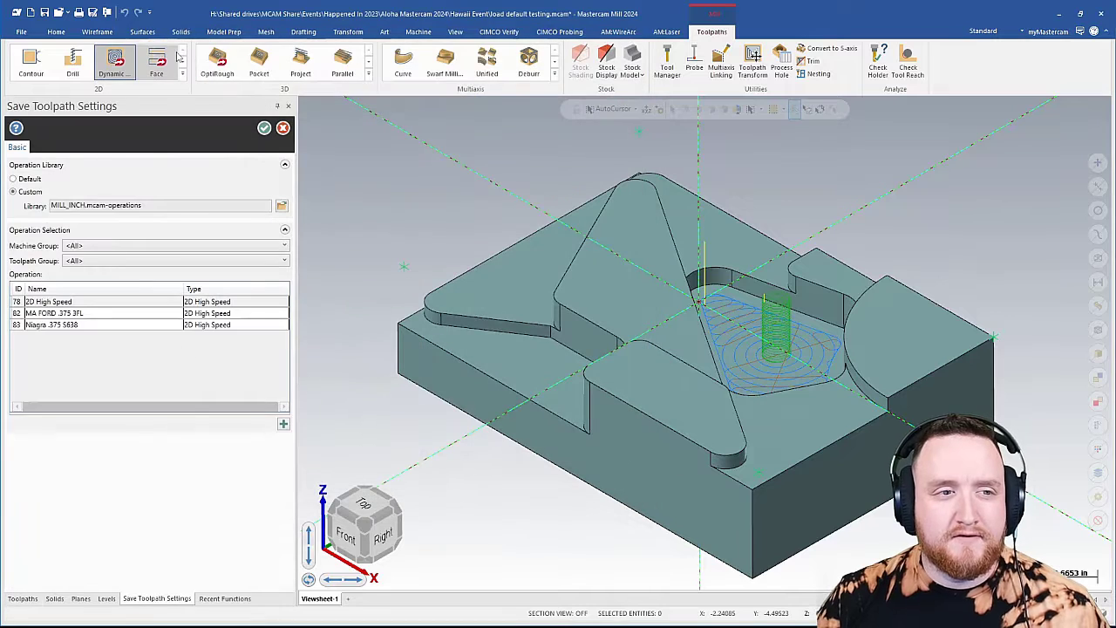
Under 2D High Speed Toolpaths, add the current settings as operation 'Test #1'
click(114, 261)
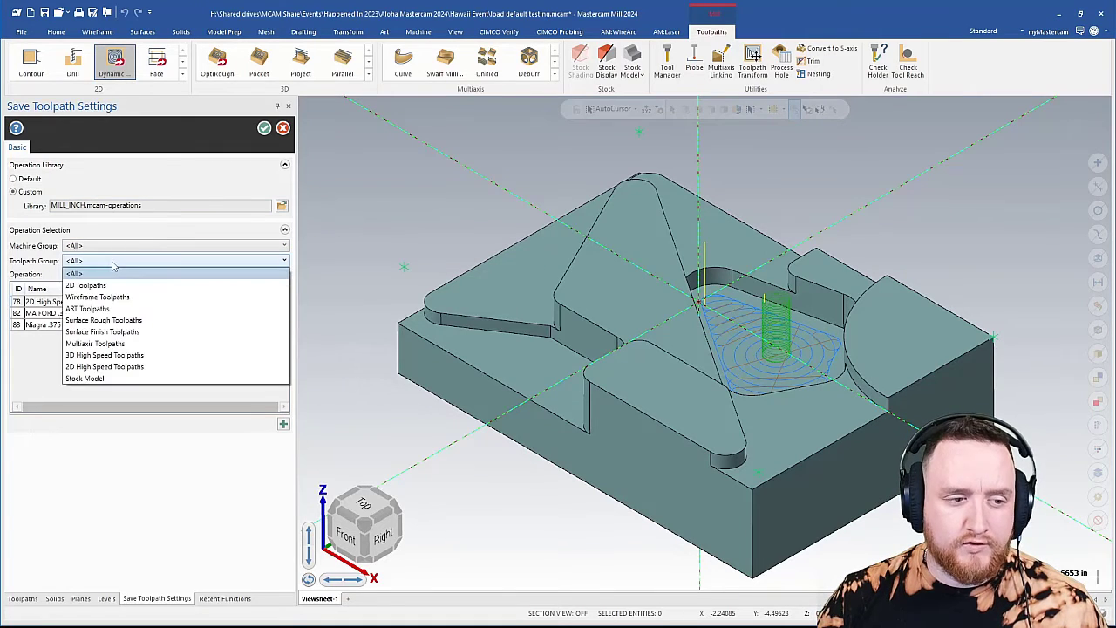
click(133, 367)
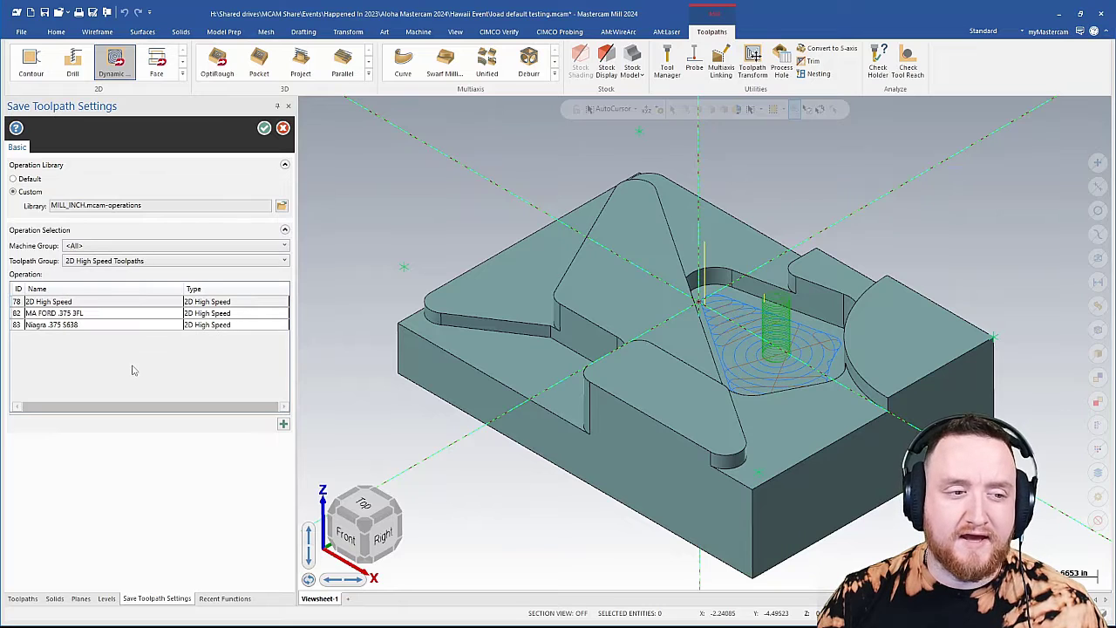
click(284, 424)
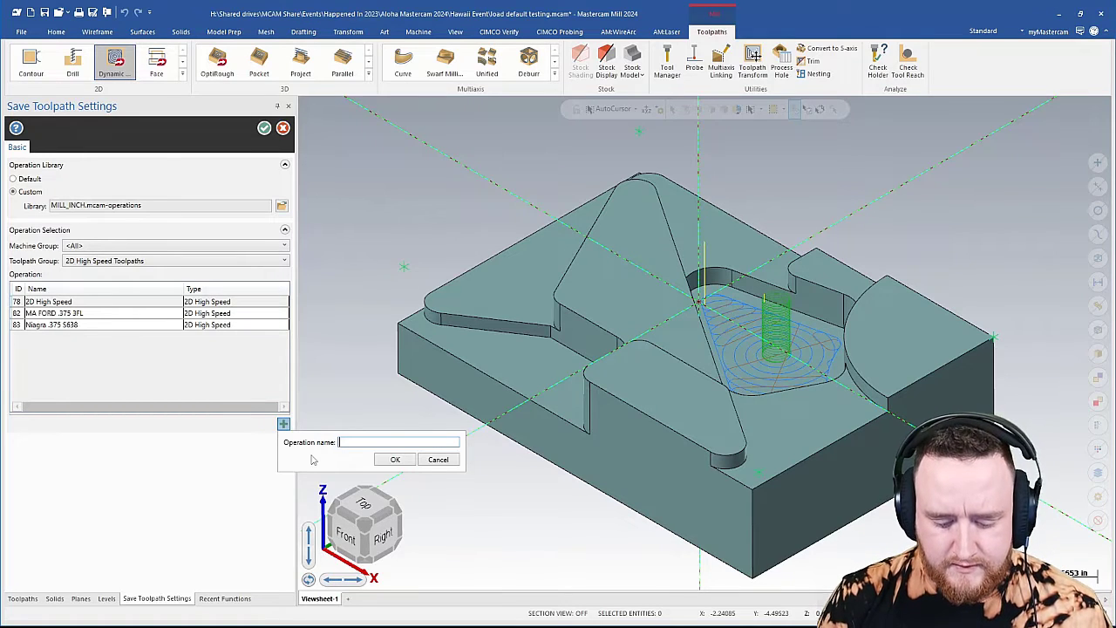
text(Test #1)
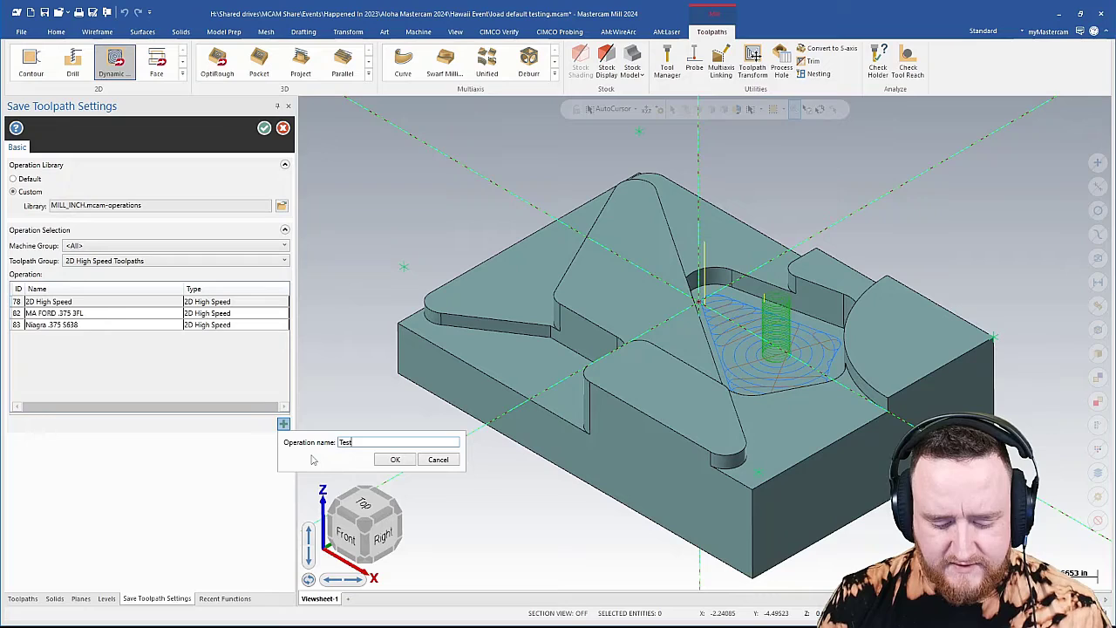
click(406, 459)
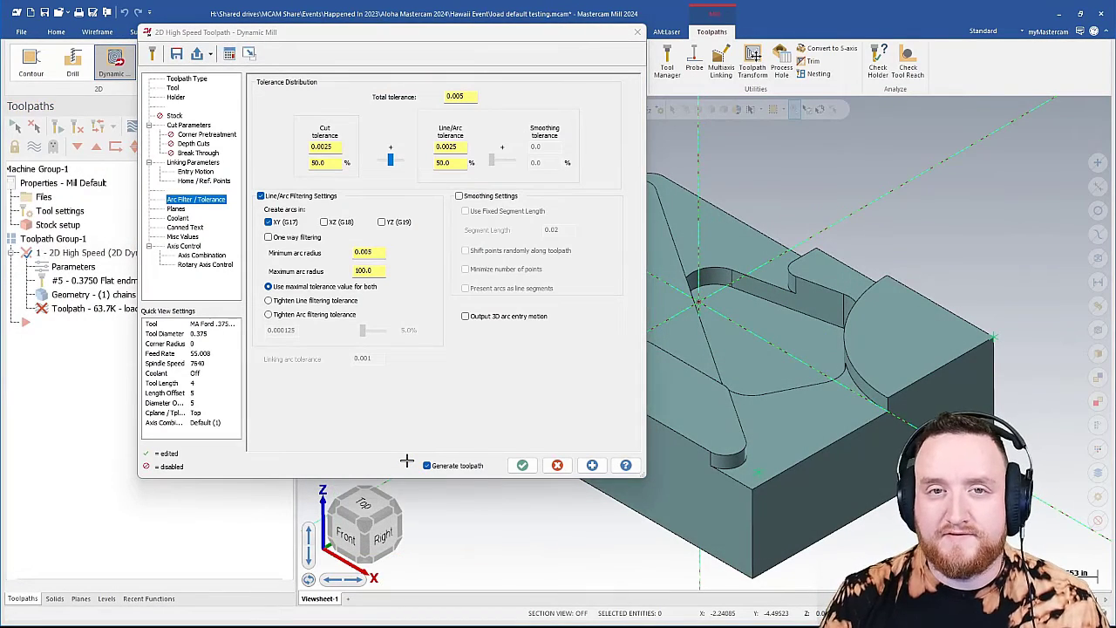
Accept the first toolpath and start a second Dynamic Mill on the lower left step face
click(524, 467)
click(113, 61)
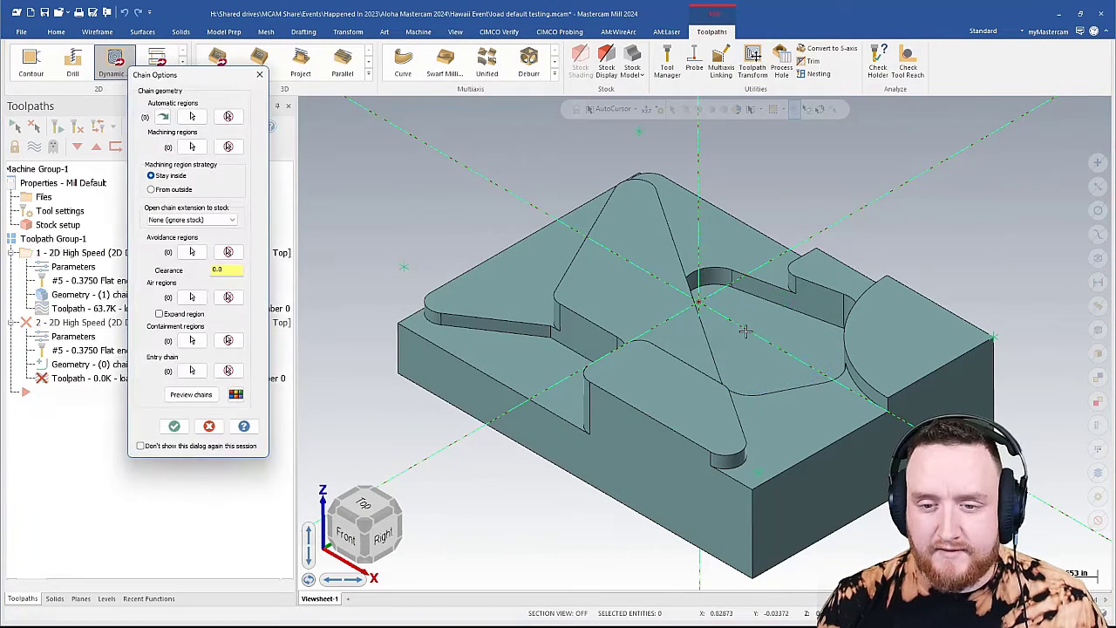
click(192, 116)
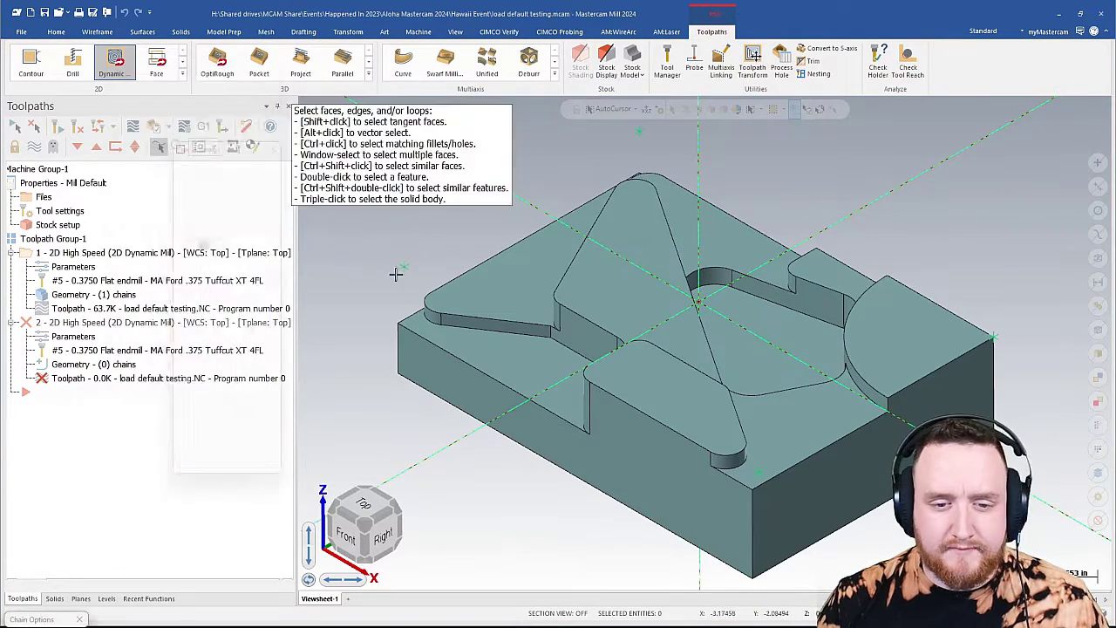
click(491, 342)
click(198, 480)
click(172, 428)
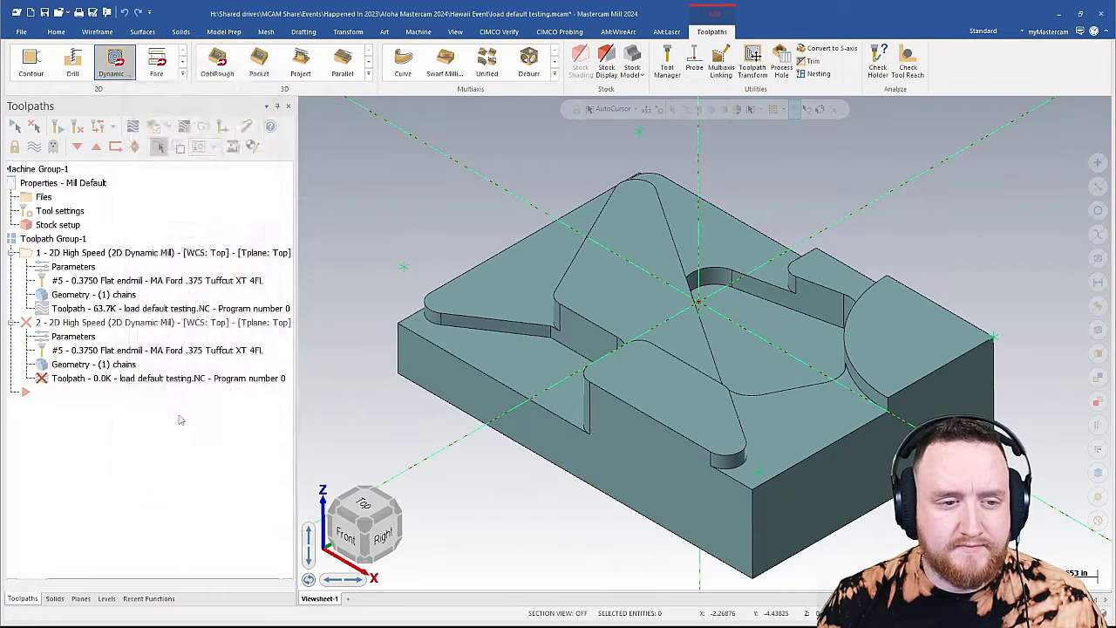
Load the Test #1 defaults, select the MA Ford .375 Tuffcut XT 4FL tool, and regenerate
click(206, 55)
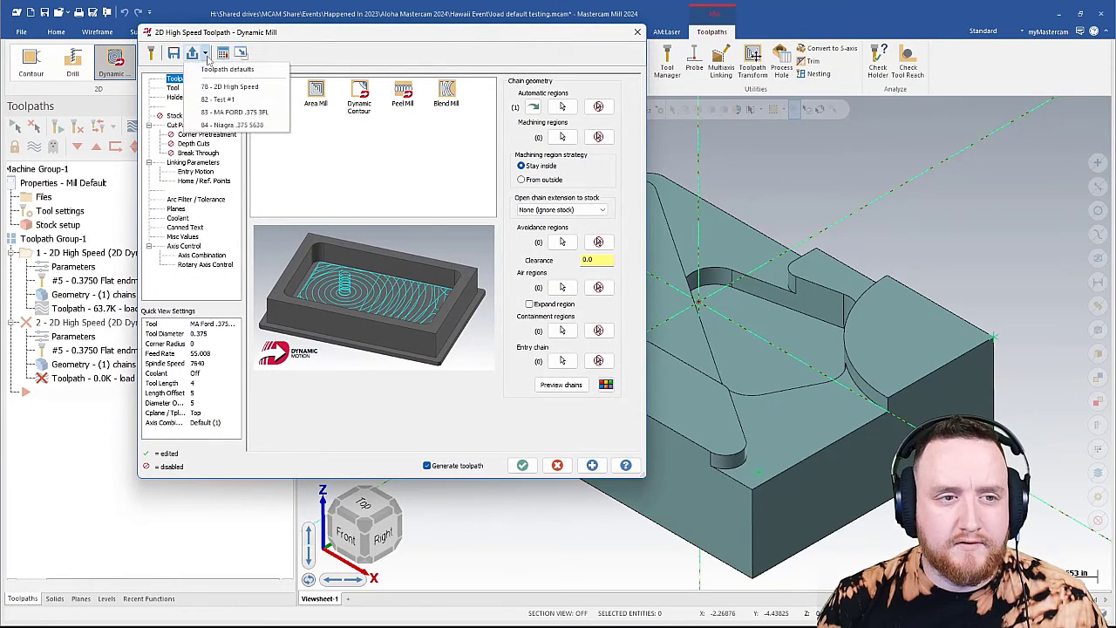
click(218, 99)
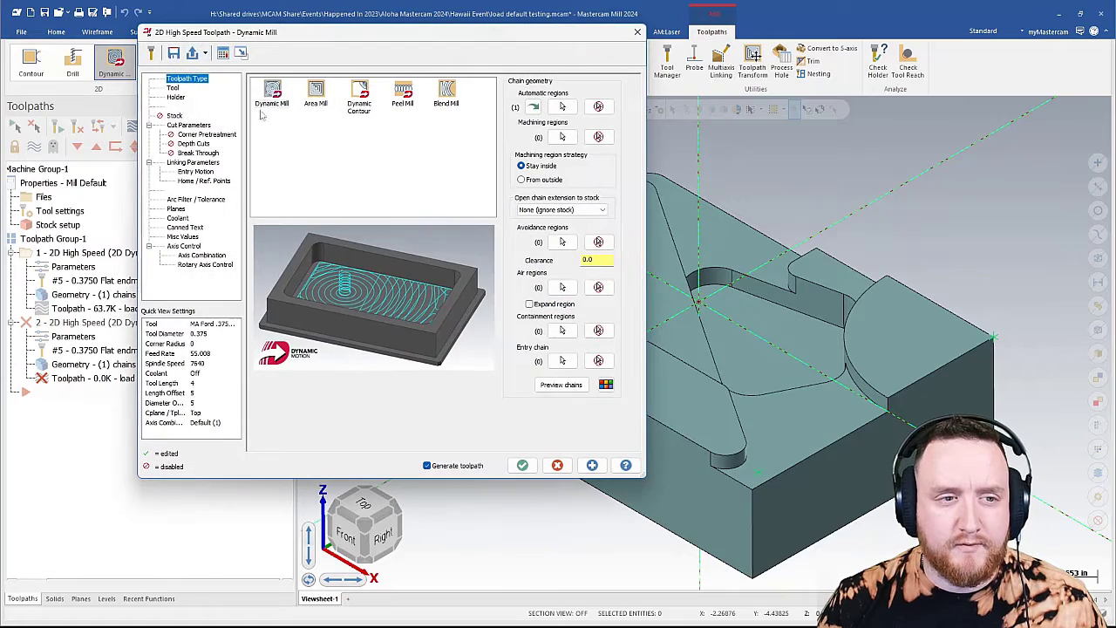
click(189, 124)
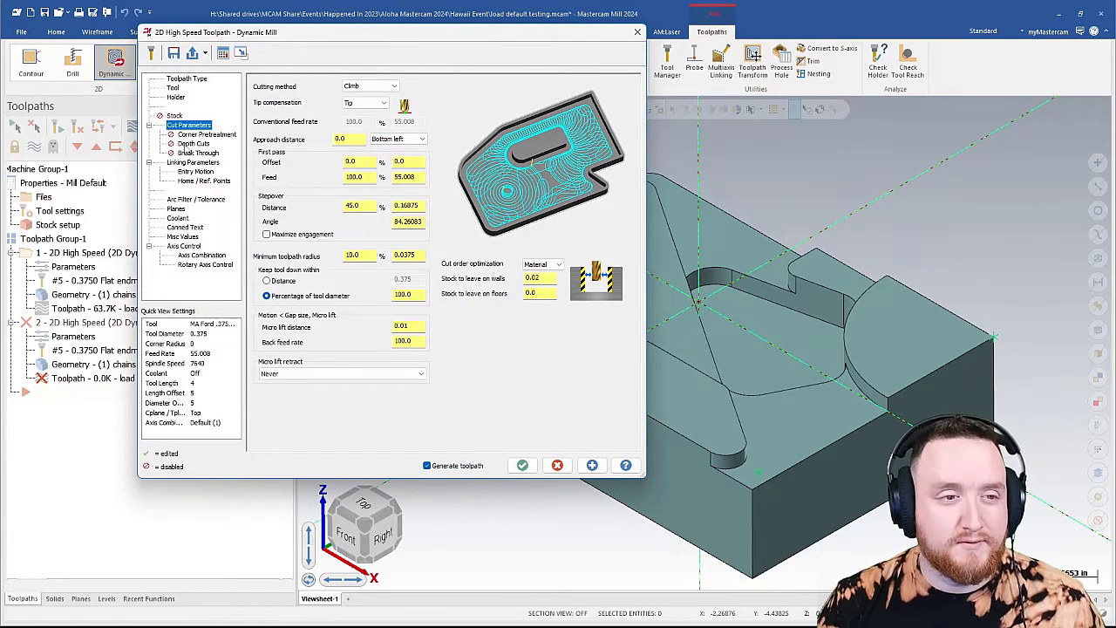
click(173, 87)
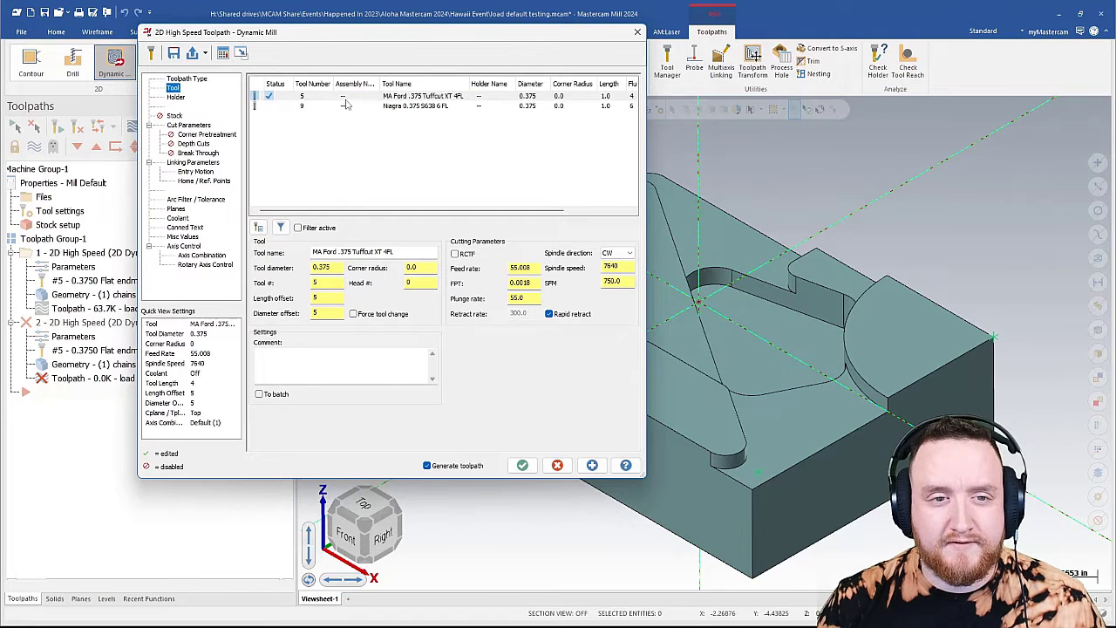
click(345, 96)
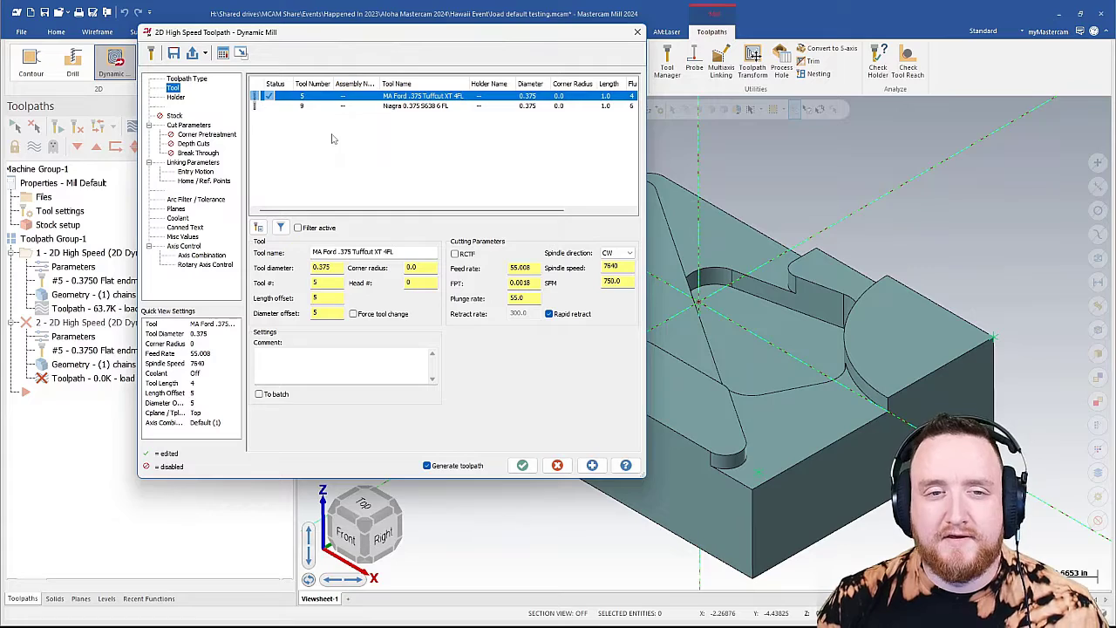
click(592, 465)
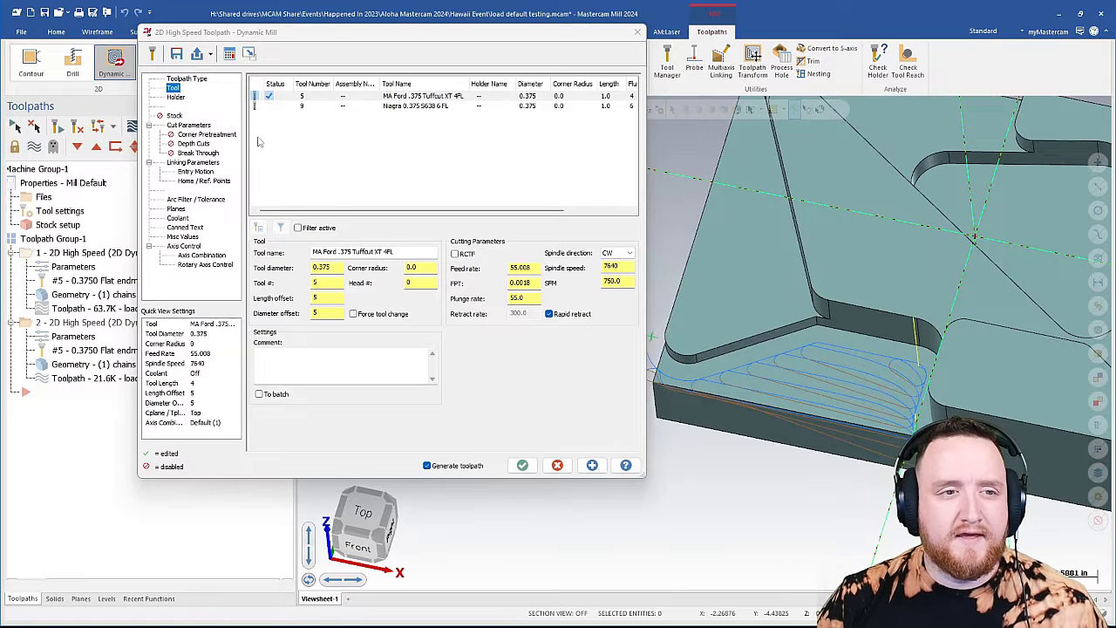
Load the Niagra .375 5638 defaults, select the Niagra 0.375 6-flute tool #9, and regenerate
click(210, 54)
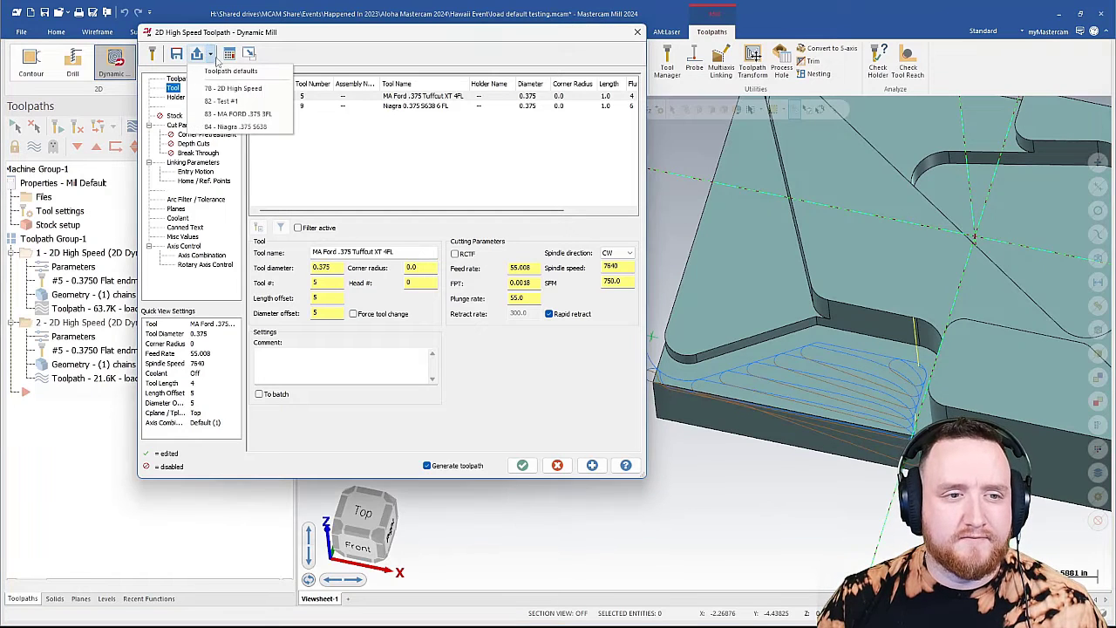
click(262, 128)
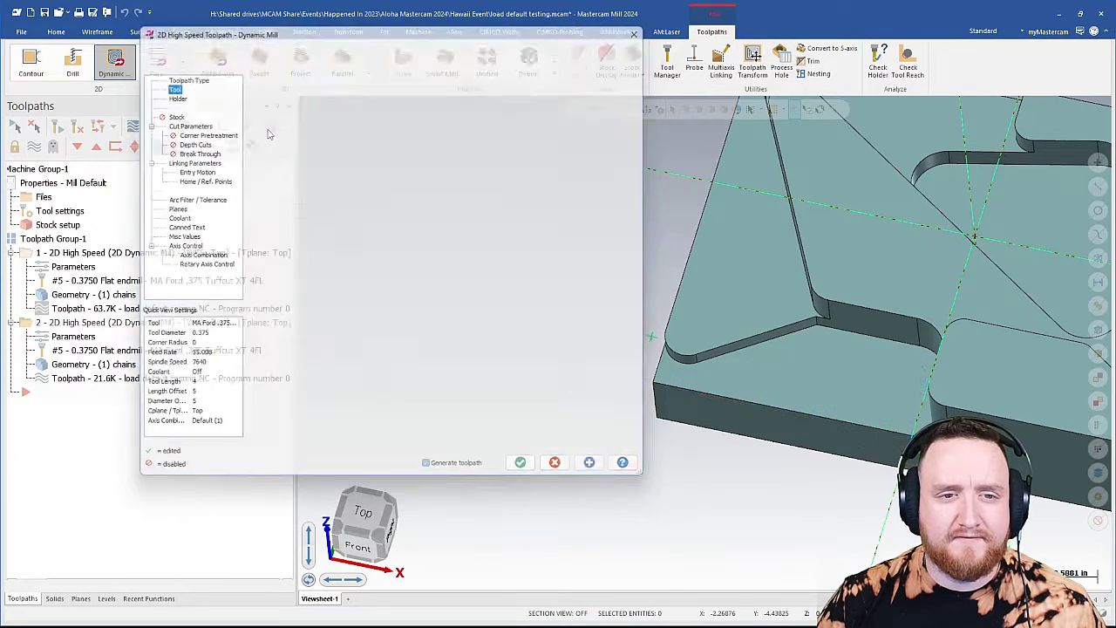
click(174, 88)
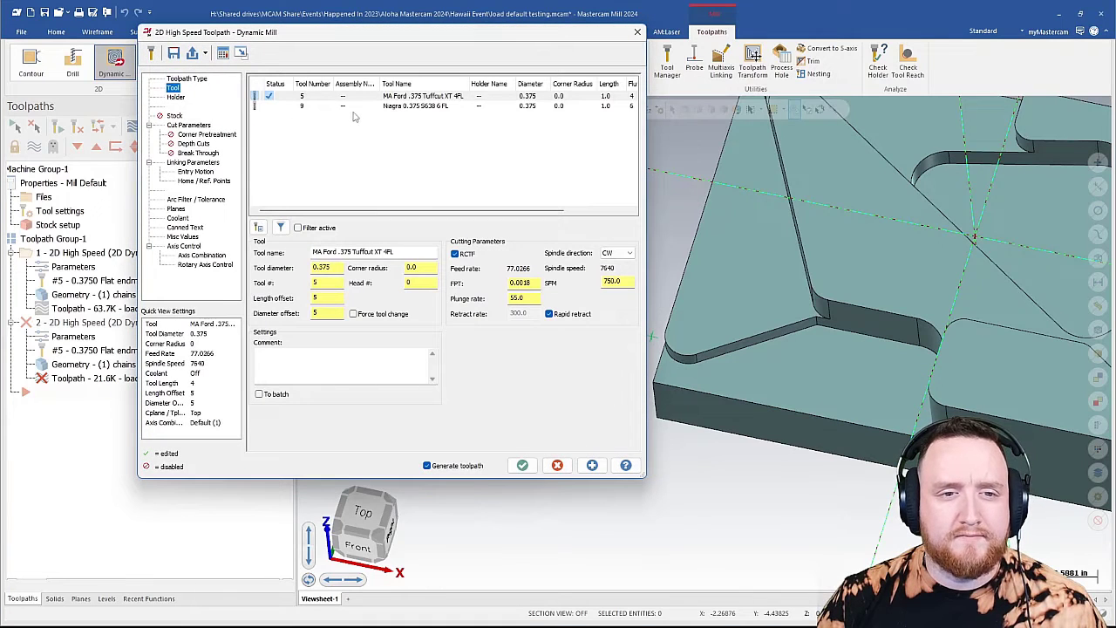
click(365, 106)
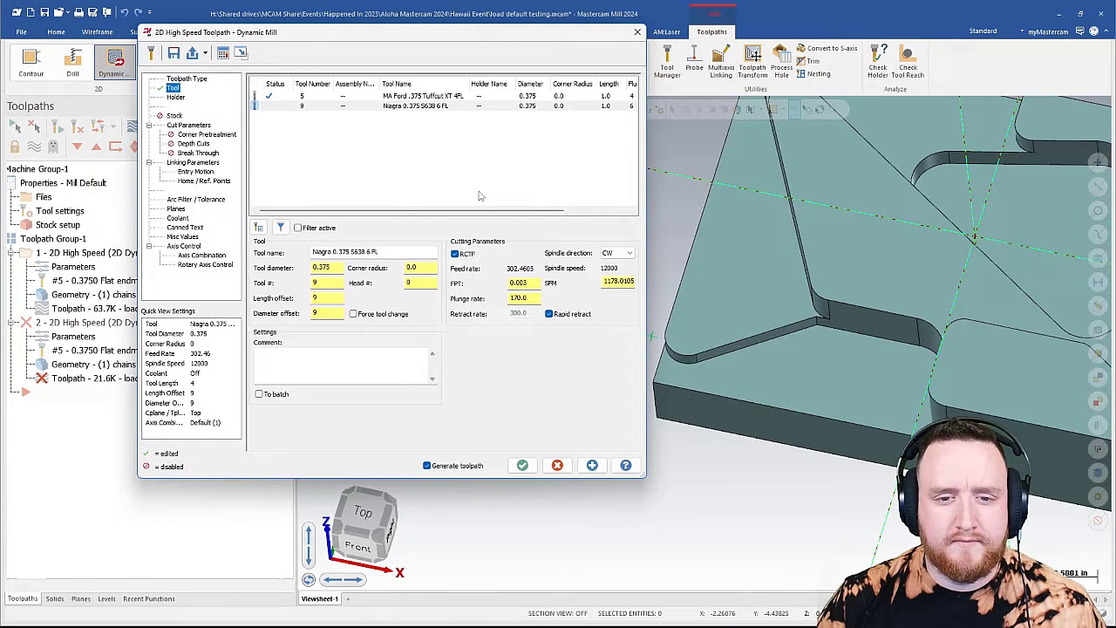
click(592, 464)
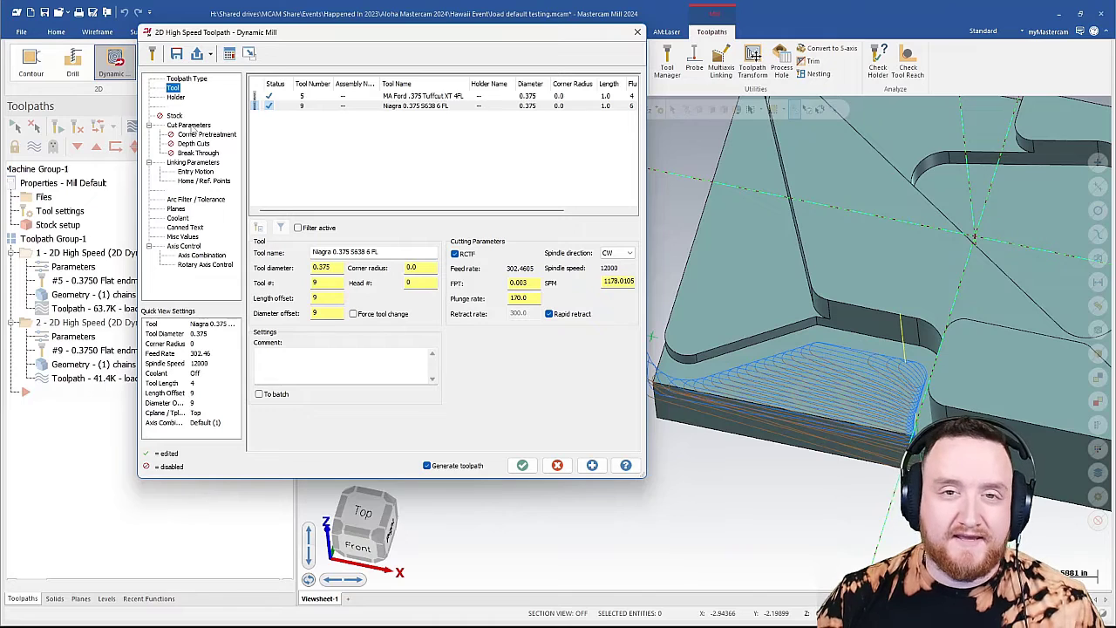
click(210, 55)
click(333, 166)
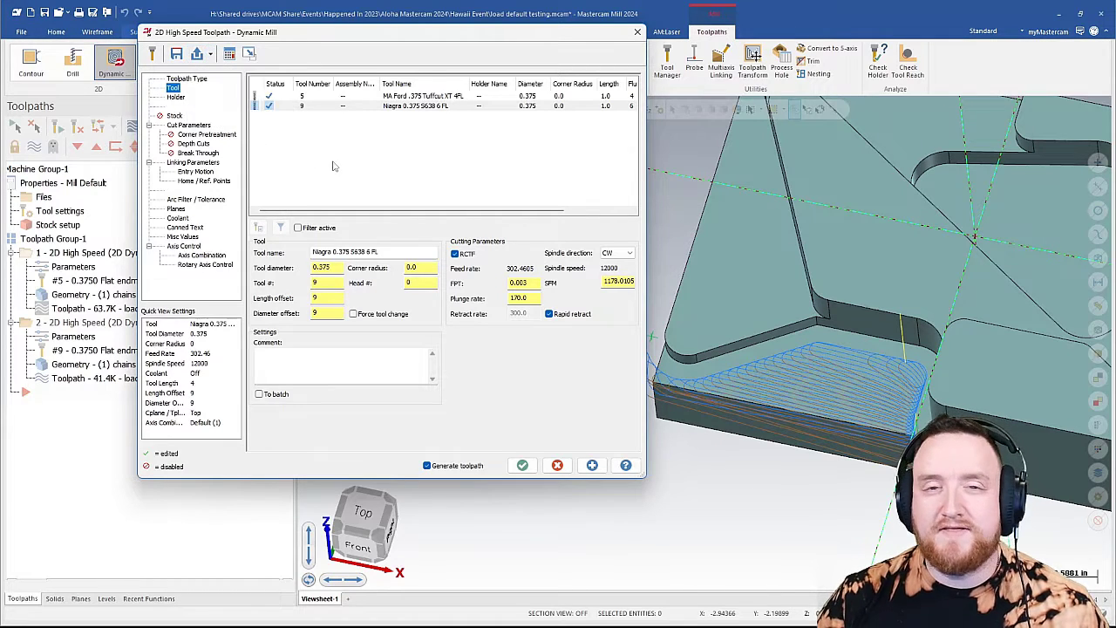